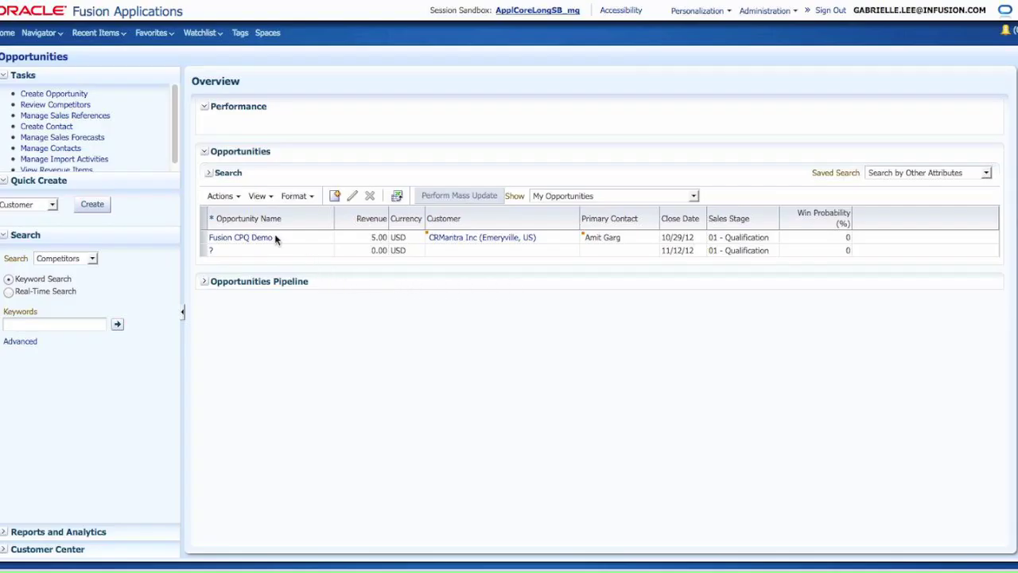
{"action": "left_click", "coordinate": [245, 238]}
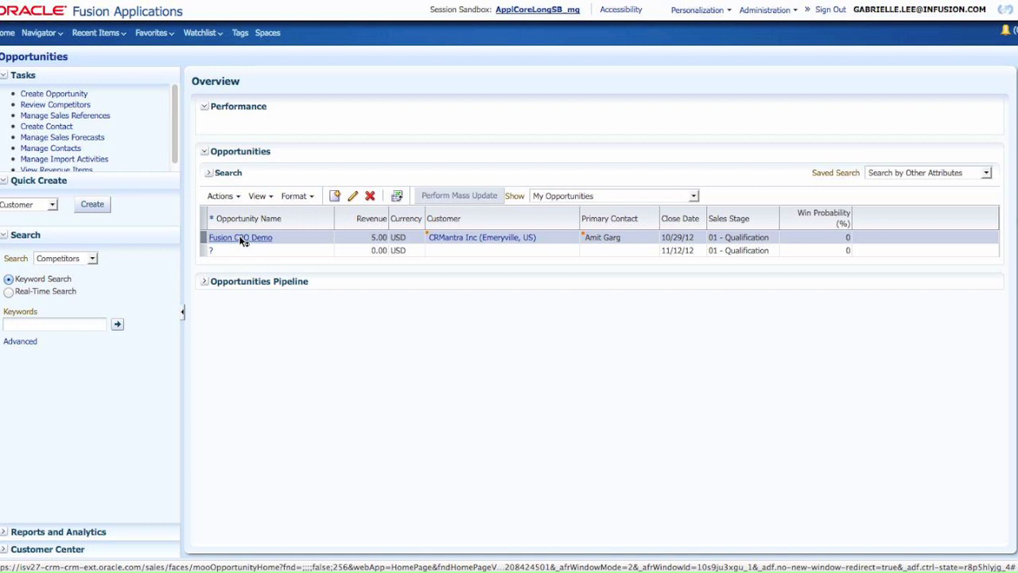
{"action": "left_click", "coordinate": [241, 237]}
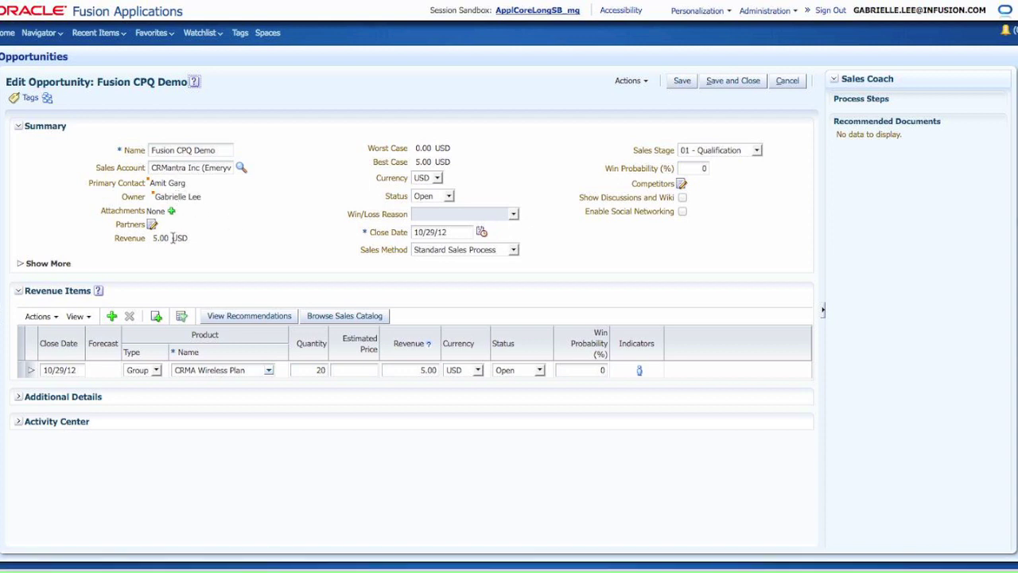
{"action": "left_click", "coordinate": [47, 370]}
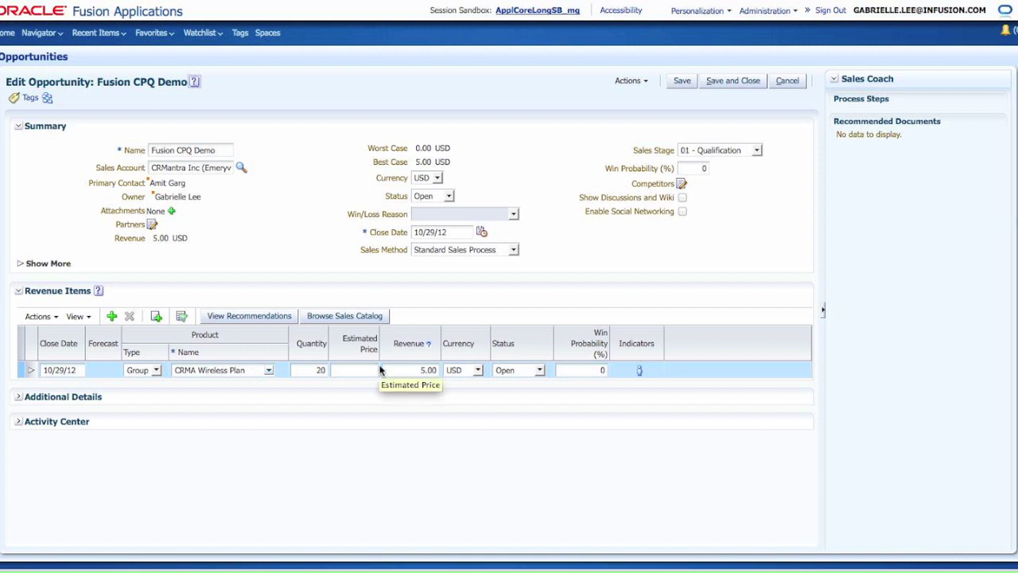
{"action": "left_click", "coordinate": [19, 396]}
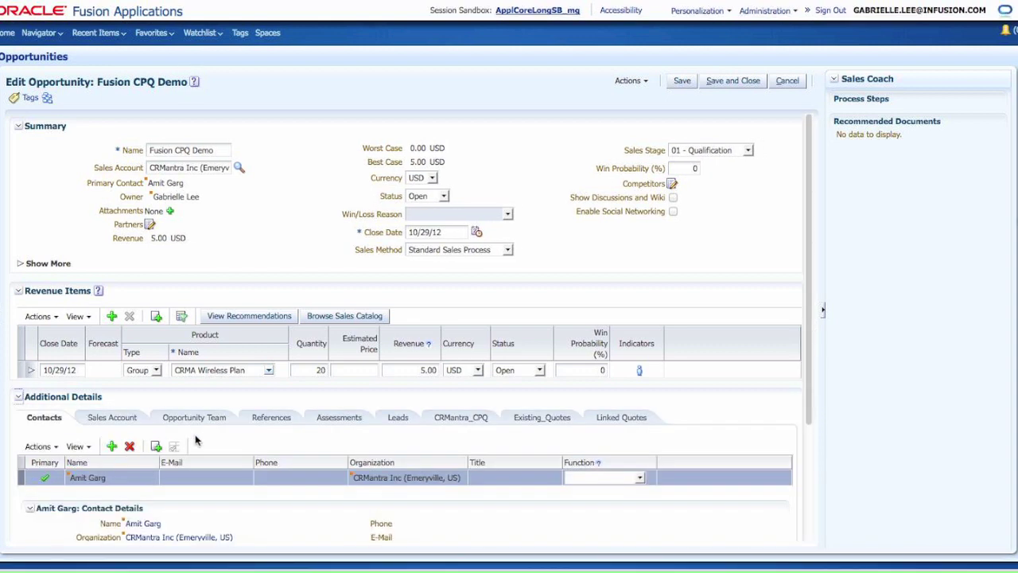
{"action": "scroll", "coordinate": [198, 439], "scroll_direction": "down", "scroll_amount": 3}
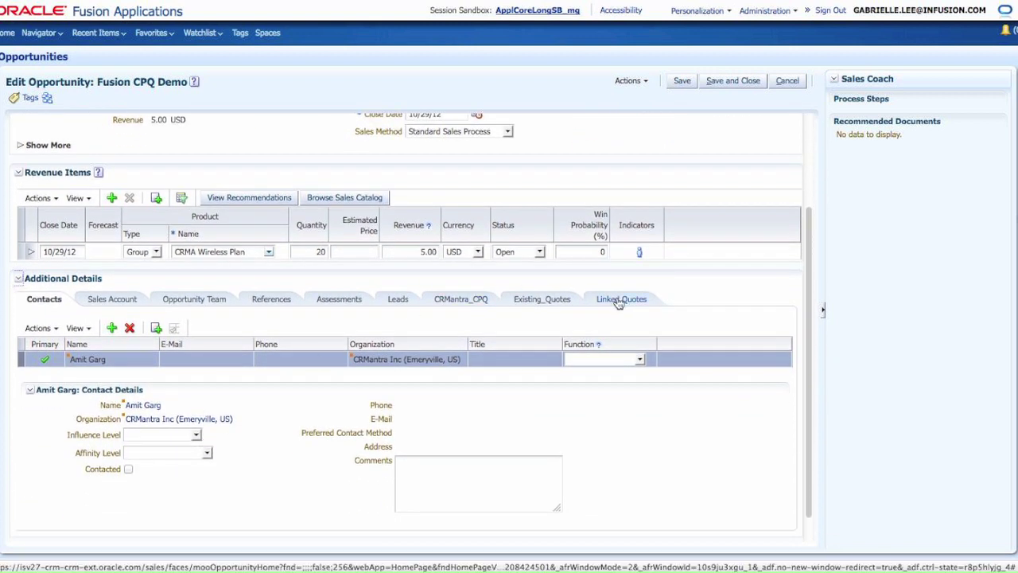
Show the opportunity's Linked Quotes, listing the in-progress Qte DNA Demo quotes at revision 1
{"action": "left_click", "coordinate": [619, 300]}
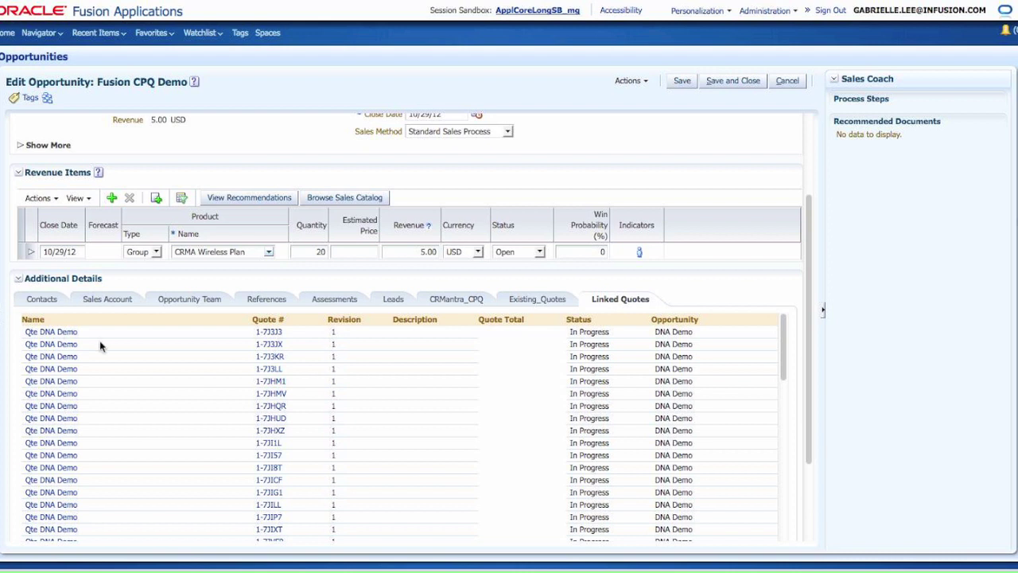
{"action": "left_click", "coordinate": [56, 320]}
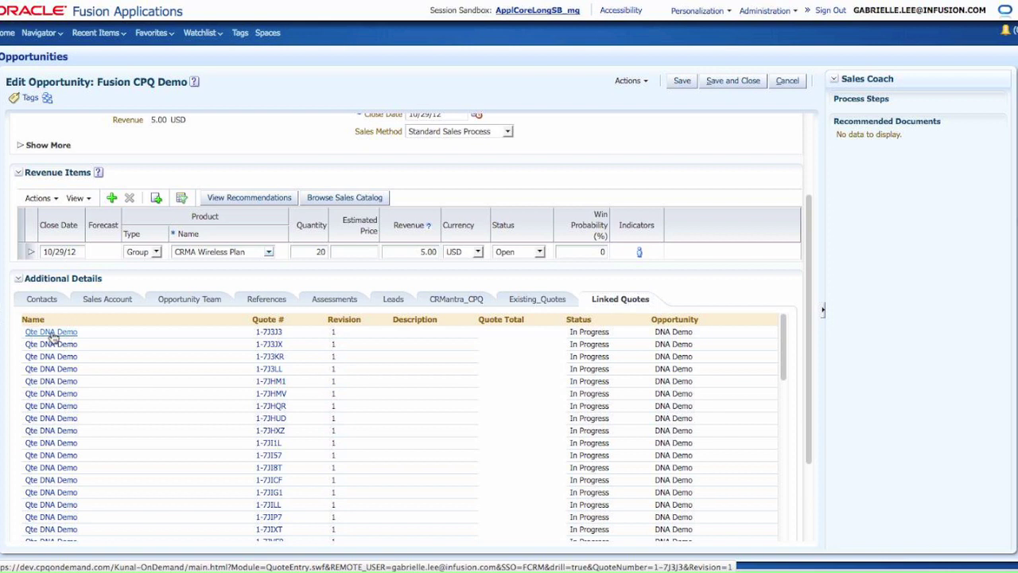
Open the first Qte DNA Demo quote and view its 200 Text Messaging and CRMA Wireless Plan items
{"action": "left_click", "coordinate": [51, 333]}
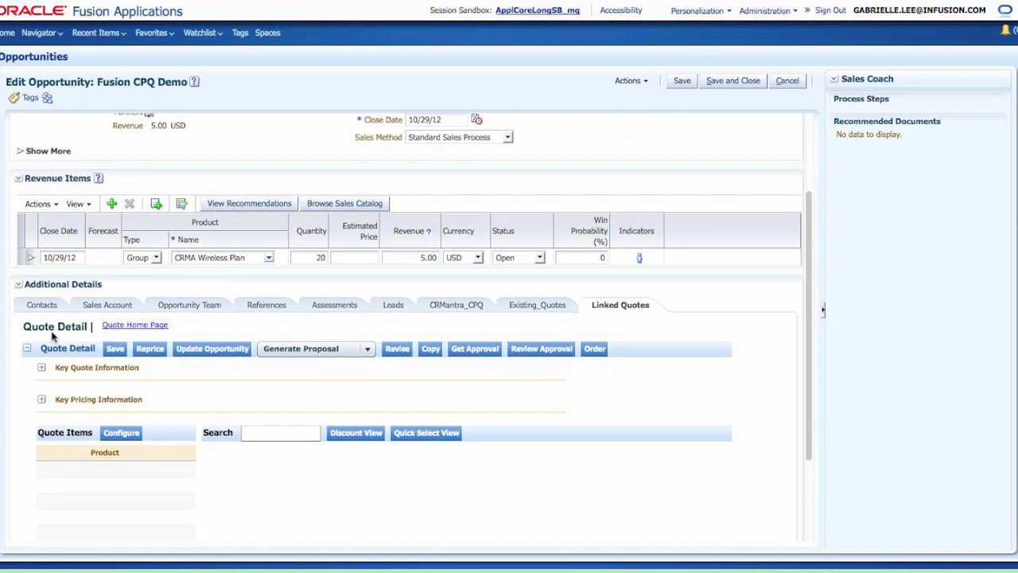
{"action": "scroll", "coordinate": [51, 336], "scroll_direction": "down", "scroll_amount": 2}
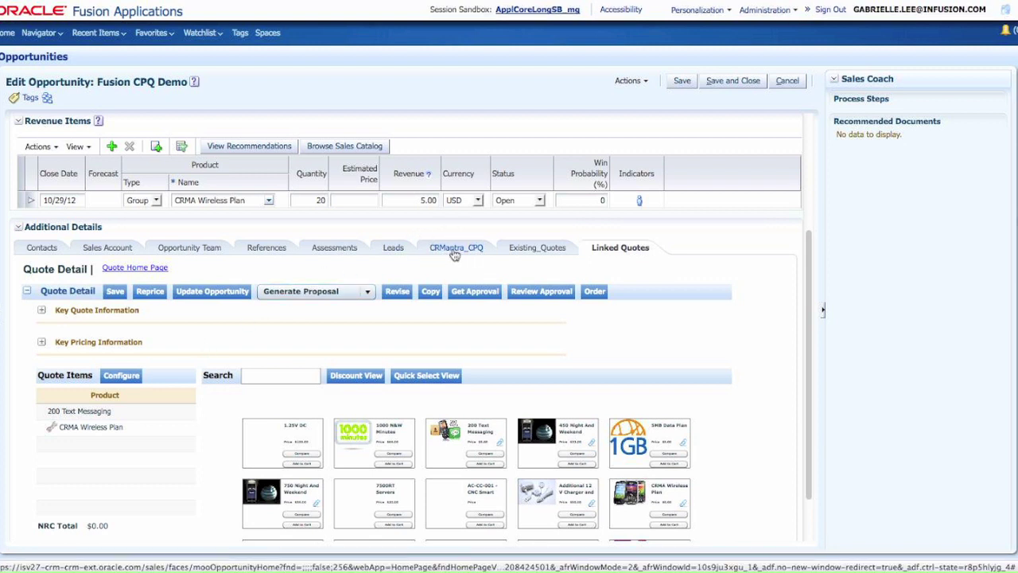
In the CRMantra_CPQ view, show pricing for the CRMA Wireless Plan line: quantity 20, $100.00
{"action": "left_click", "coordinate": [455, 251]}
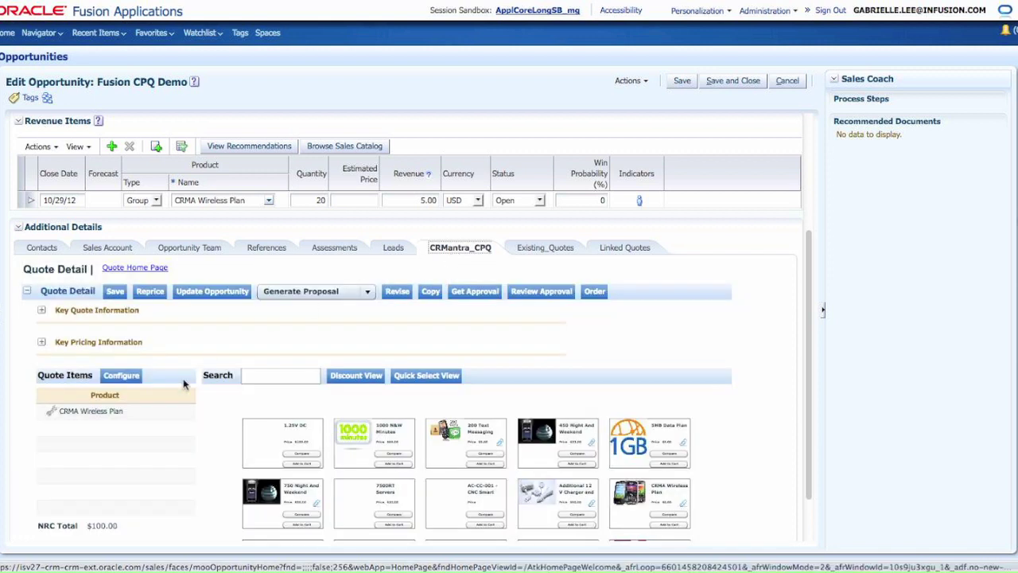
{"action": "left_click", "coordinate": [149, 410]}
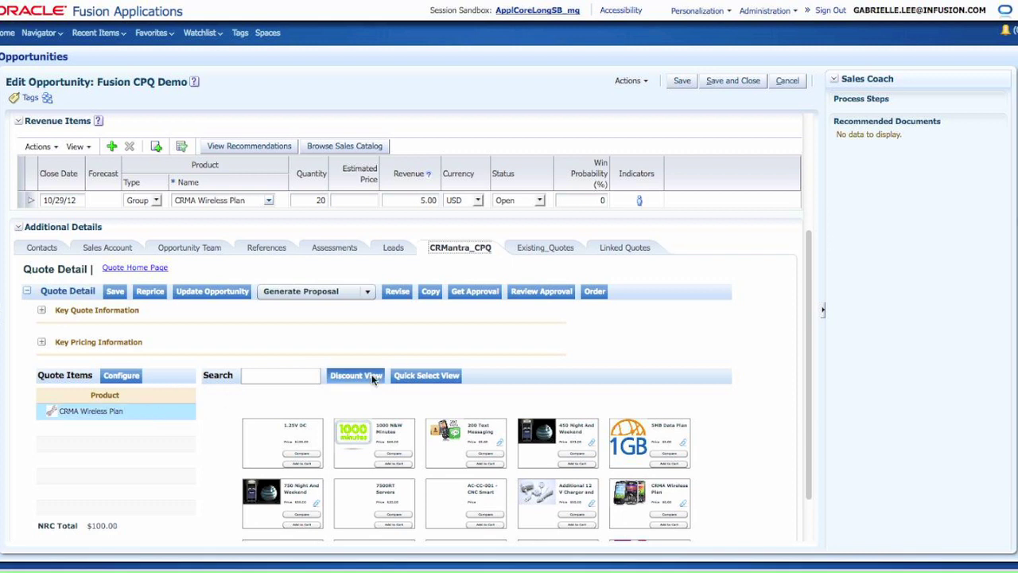
{"action": "left_click", "coordinate": [372, 377]}
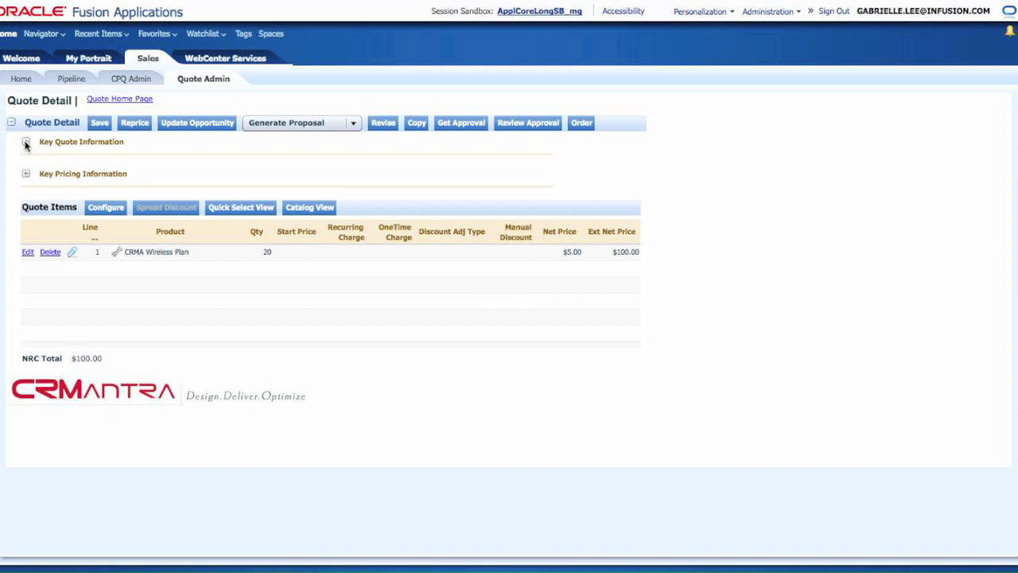
Set billing term Direct, action code New and geography New York, then show key pricing information
{"action": "left_click", "coordinate": [25, 143]}
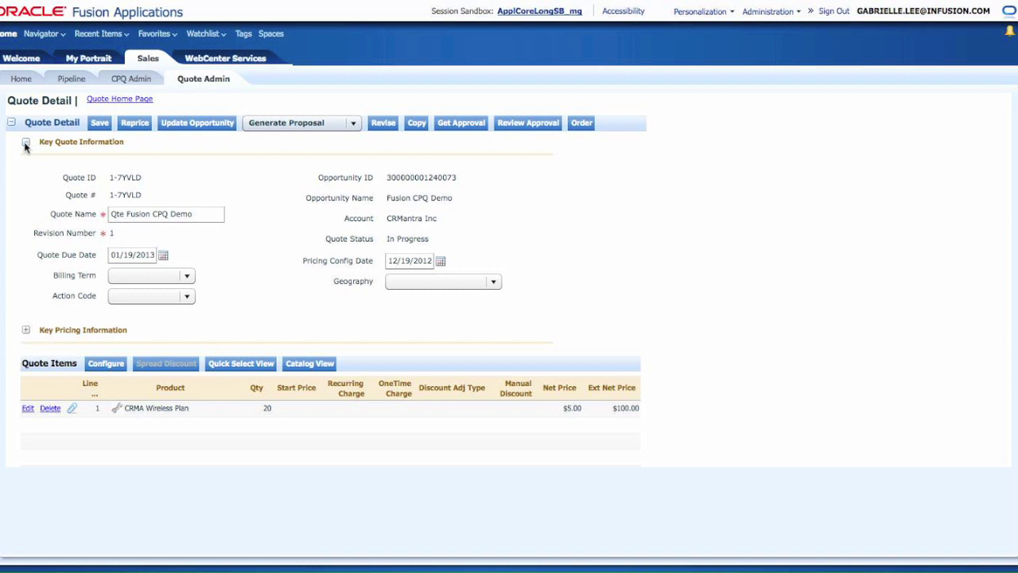
{"action": "left_click", "coordinate": [148, 277]}
{"action": "left_click", "coordinate": [140, 307]}
{"action": "left_click", "coordinate": [175, 296]}
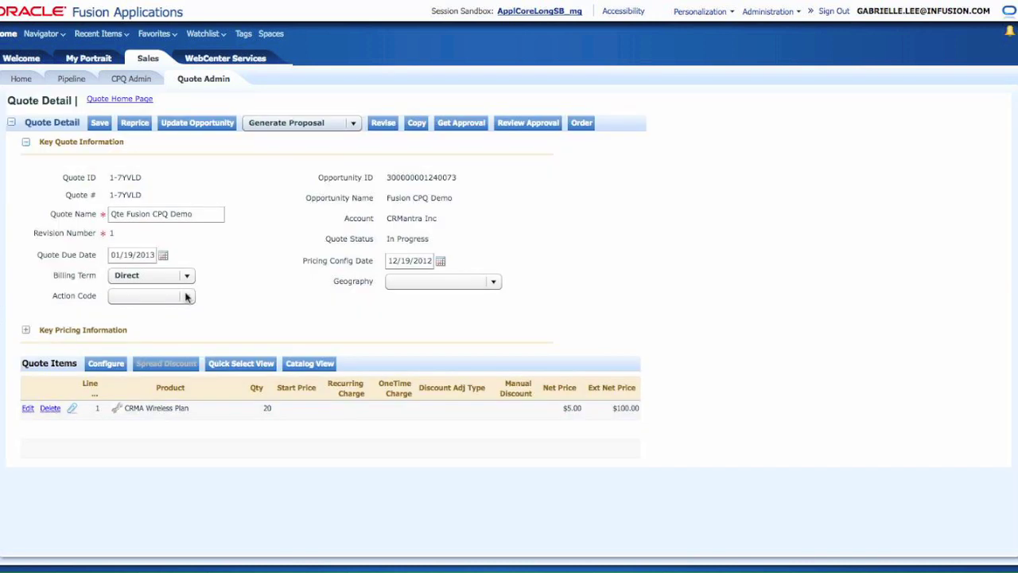
{"action": "left_click", "coordinate": [158, 337]}
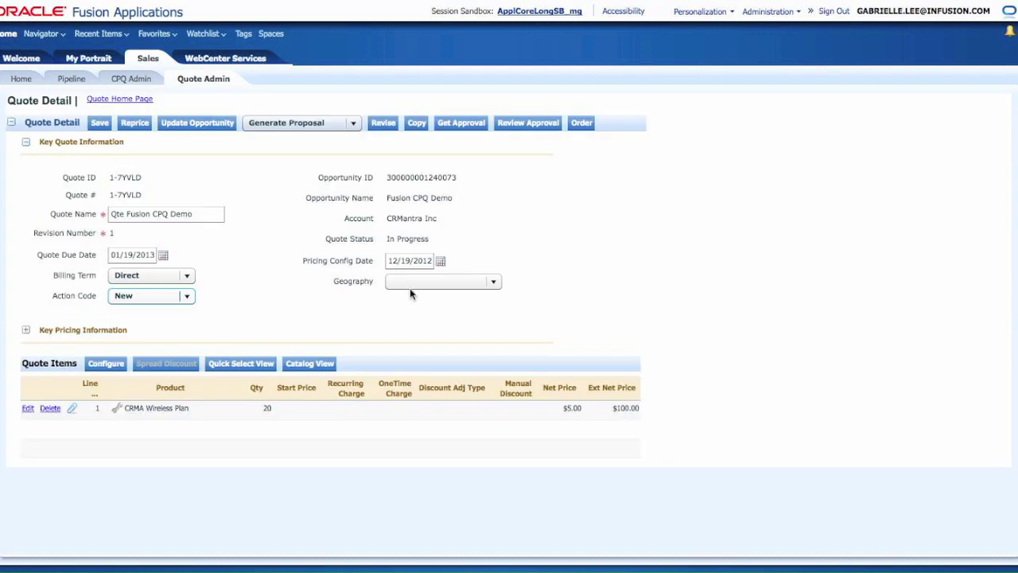
{"action": "left_click", "coordinate": [409, 284]}
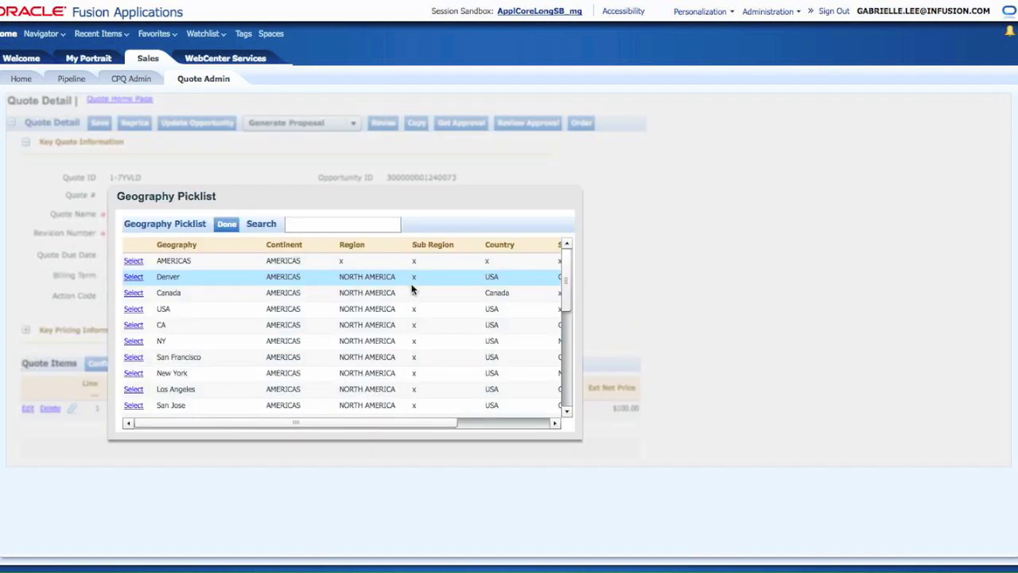
{"action": "left_click", "coordinate": [134, 373]}
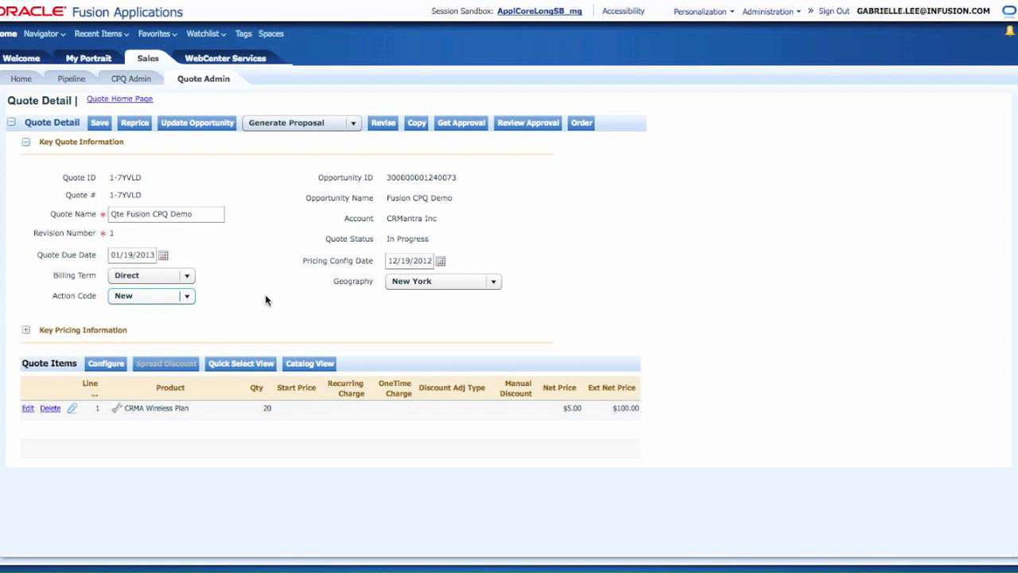
{"action": "left_click", "coordinate": [26, 143]}
{"action": "left_click", "coordinate": [26, 174]}
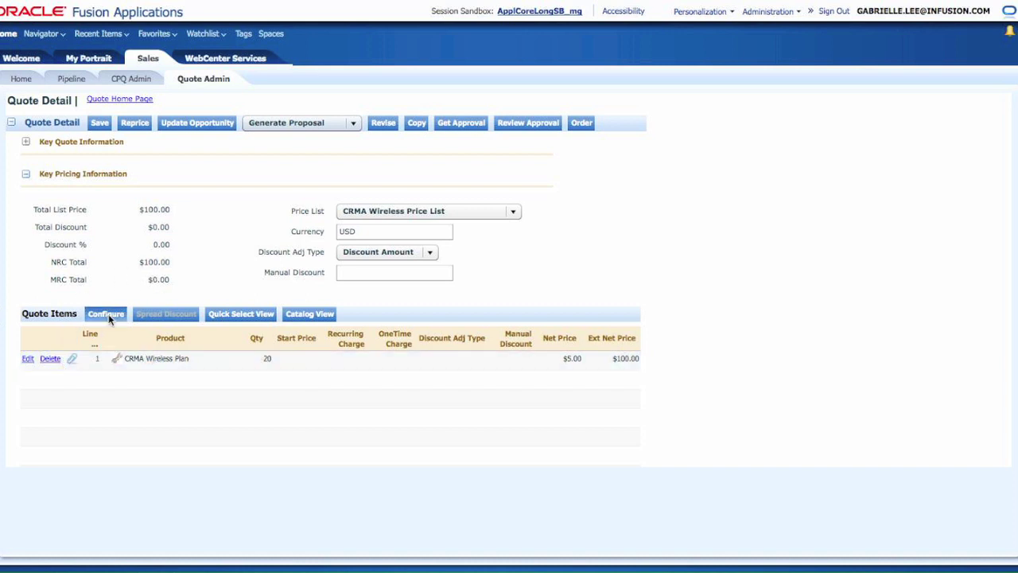
Check the wireless plan line's price lists, keep Discount Amount adjustment type, and start configuring it
{"action": "left_click", "coordinate": [153, 360]}
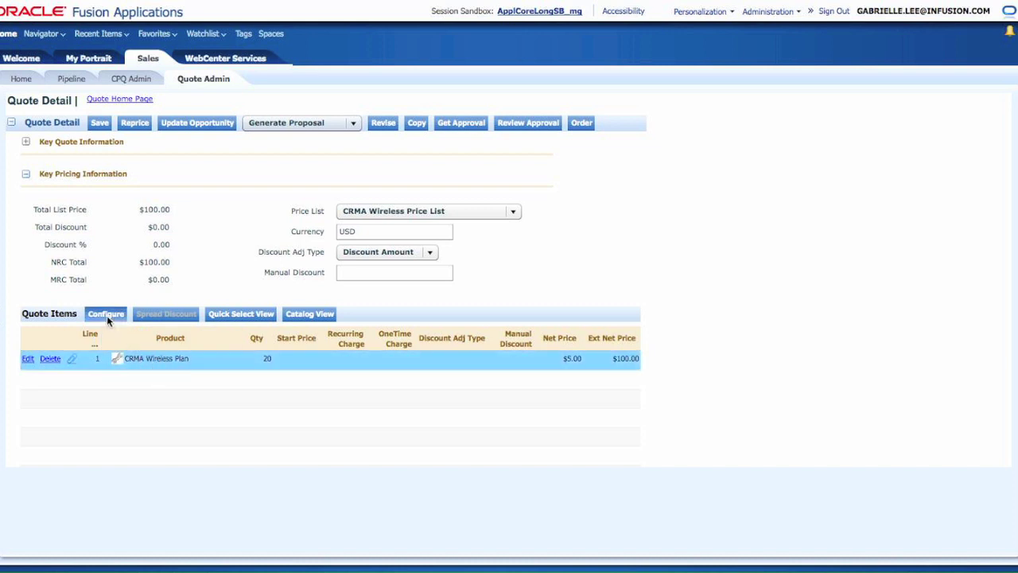
{"action": "left_click", "coordinate": [425, 212]}
{"action": "left_click", "coordinate": [378, 253]}
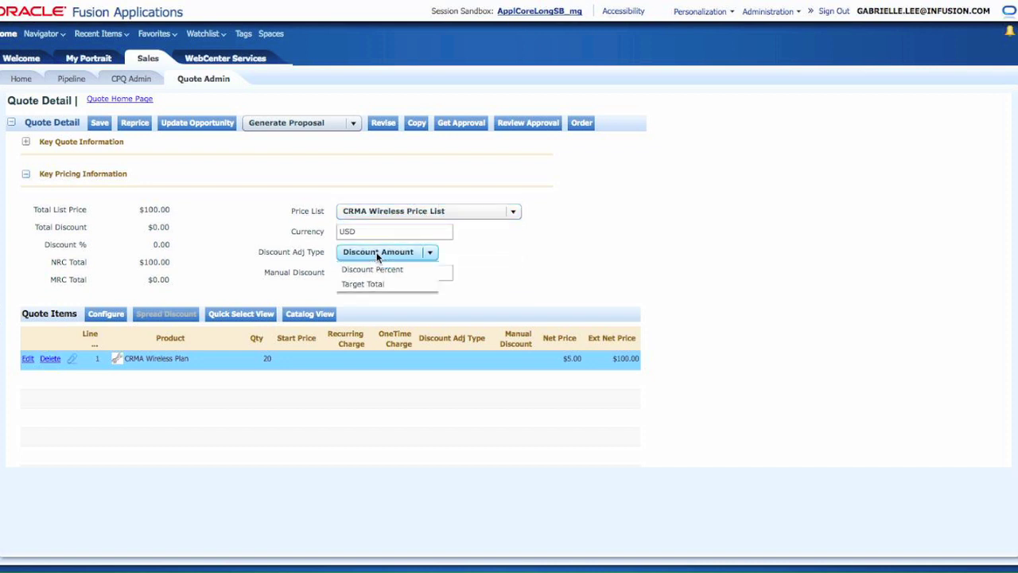
{"action": "left_click", "coordinate": [377, 256]}
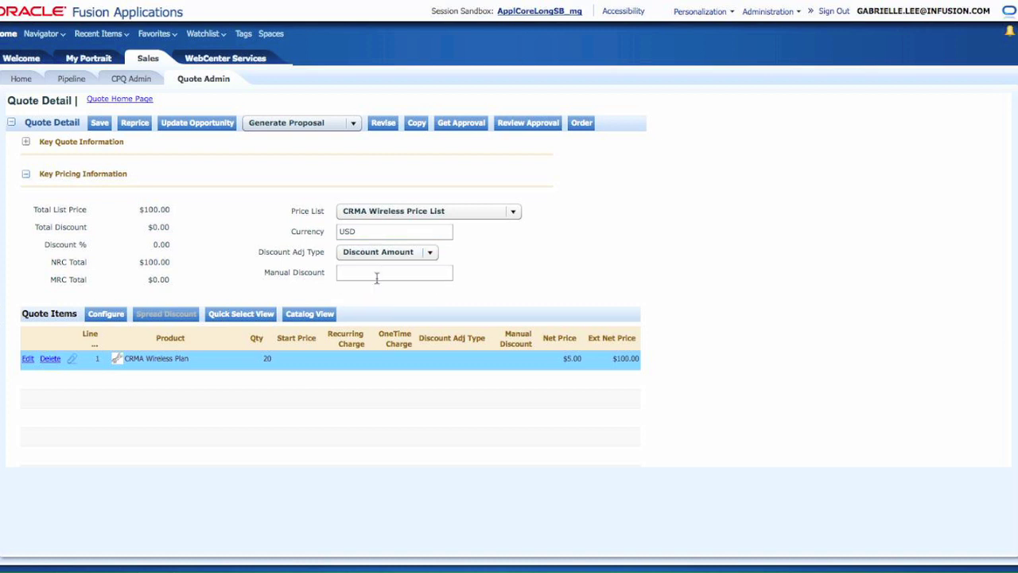
{"action": "left_click", "coordinate": [104, 315]}
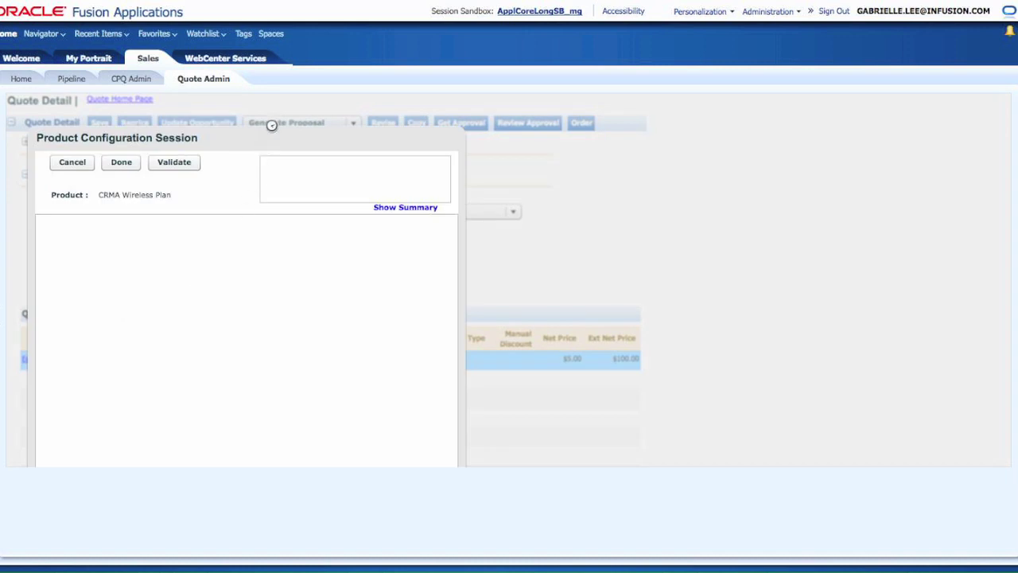
Choose 1000 night-and-weekend minutes and 200 Text Messaging for the CRMA Wireless Plan
{"action": "left_click_drag", "start_coordinate": [267, 140], "coordinate": [301, 107]}
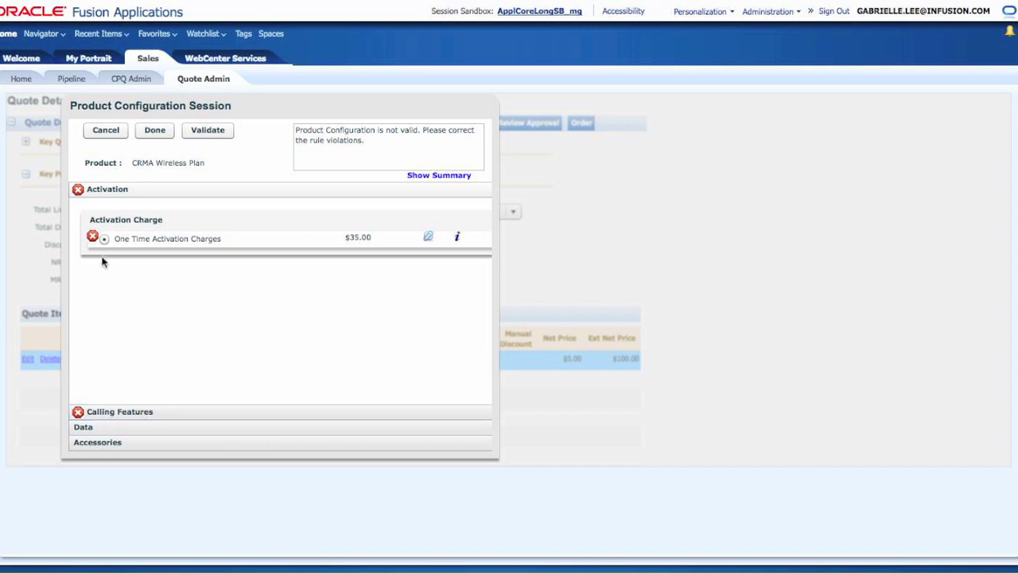
{"action": "mouse_move", "coordinate": [92, 237]}
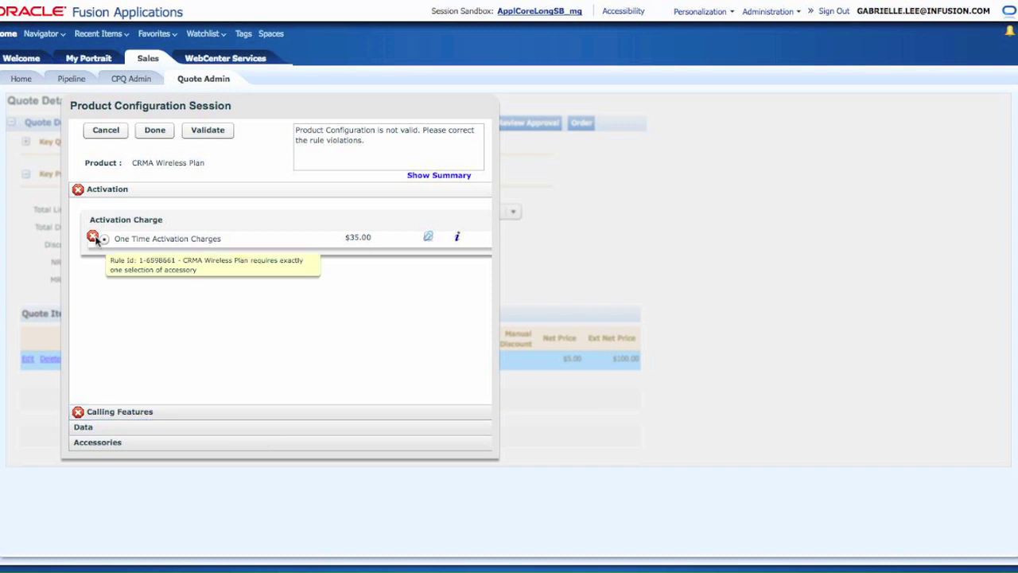
{"action": "left_click", "coordinate": [149, 416]}
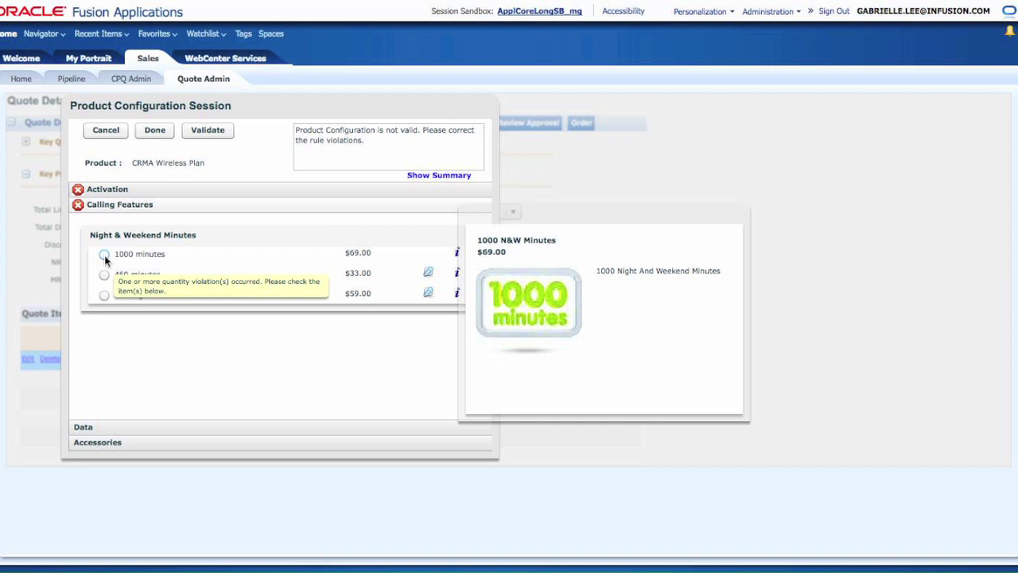
{"action": "left_click", "coordinate": [104, 255]}
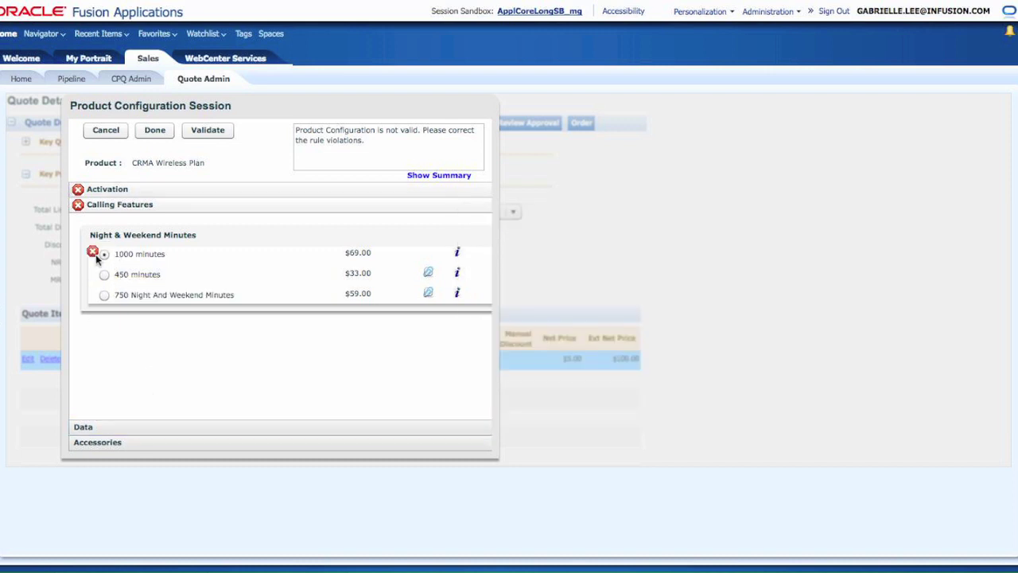
{"action": "mouse_move", "coordinate": [93, 252]}
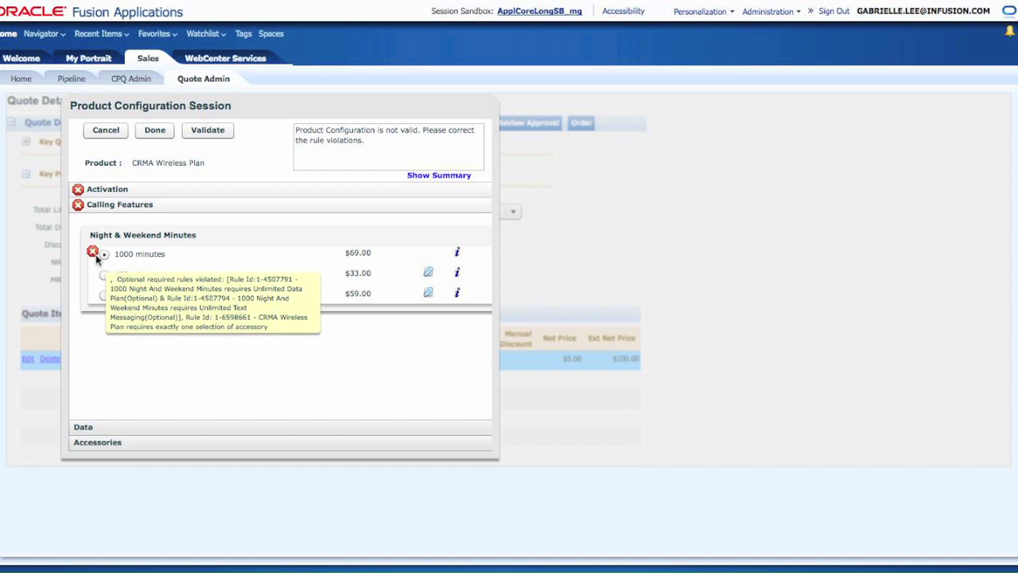
{"action": "left_click", "coordinate": [160, 427]}
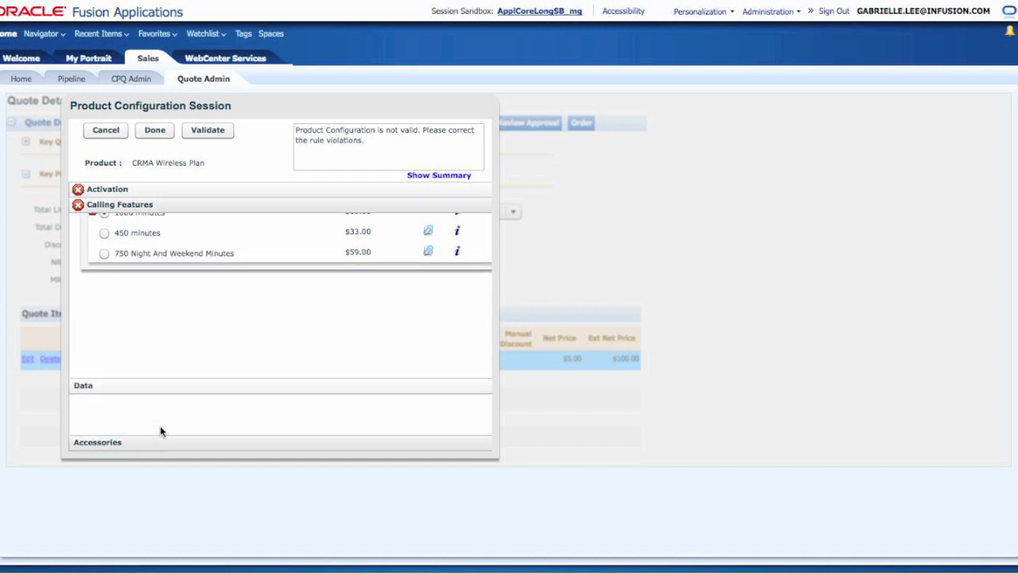
{"action": "left_click", "coordinate": [104, 270]}
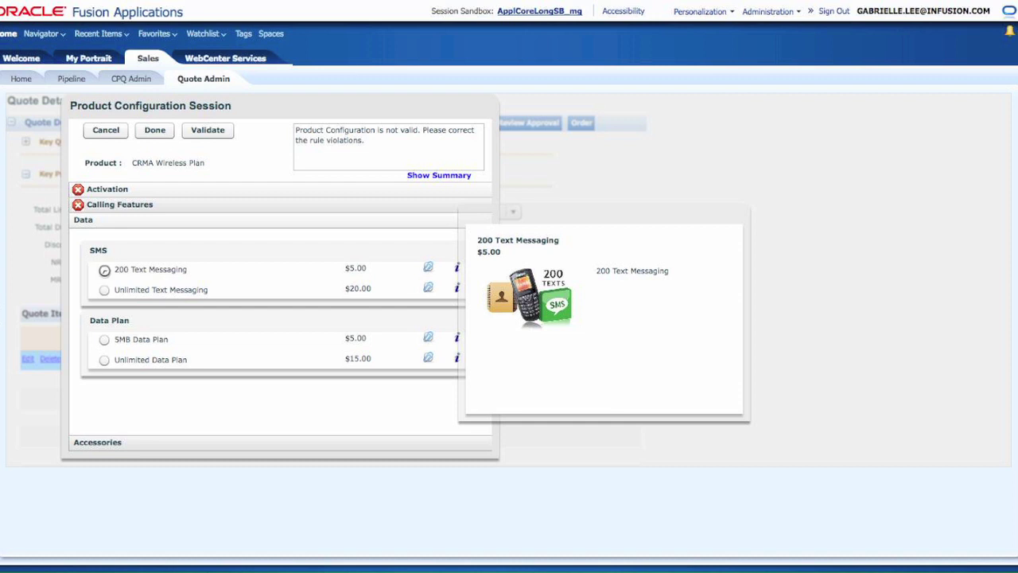
{"action": "mouse_move", "coordinate": [150, 359]}
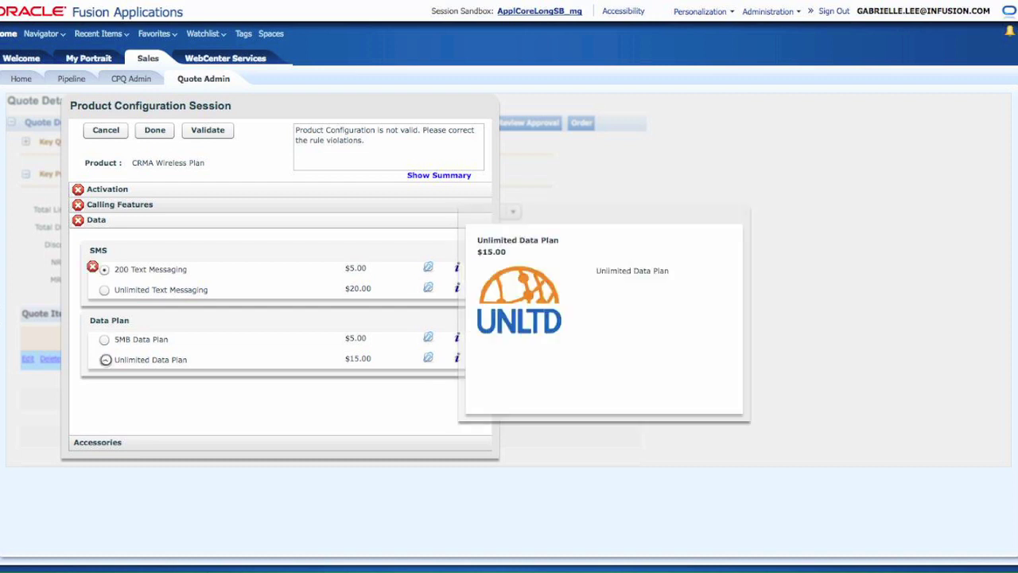
Select the Unlimited Data Plan and Blue Tooth + Charger Package, dropping the 12 V charger
{"action": "left_click", "coordinate": [105, 359]}
{"action": "left_click", "coordinate": [151, 445]}
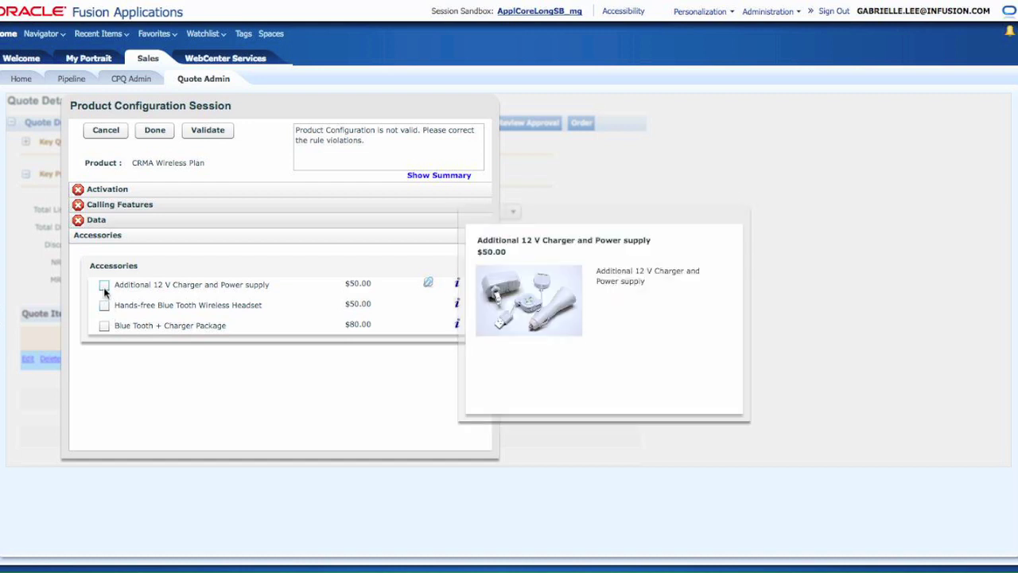
{"action": "left_click", "coordinate": [104, 286]}
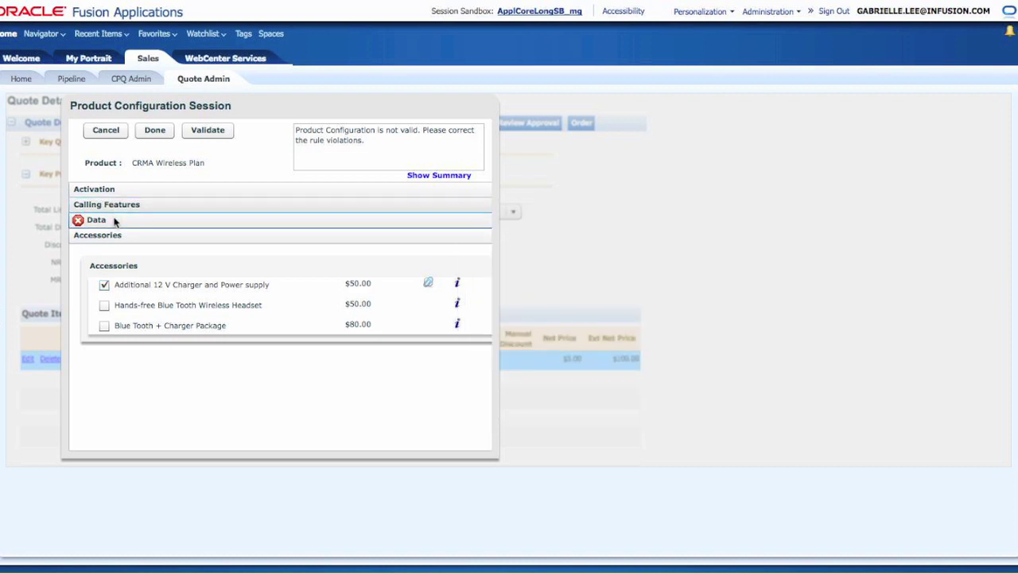
{"action": "left_click", "coordinate": [113, 222]}
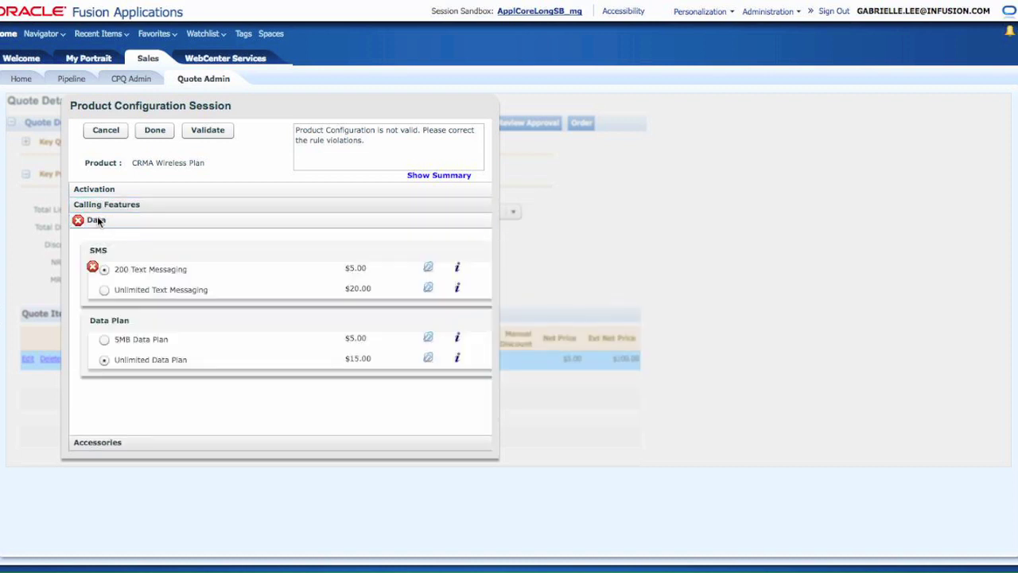
{"action": "mouse_move", "coordinate": [93, 266]}
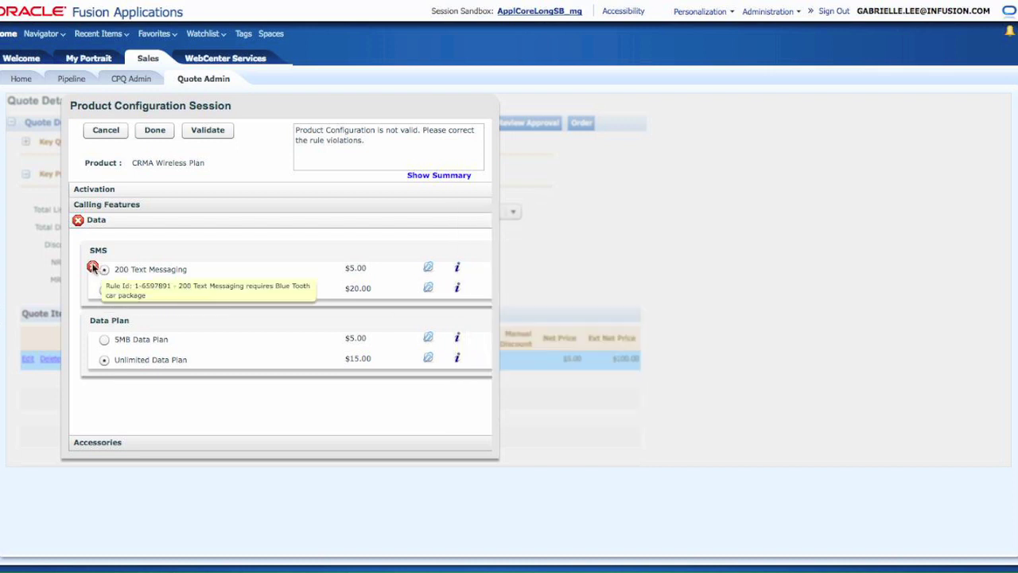
{"action": "left_click", "coordinate": [116, 442]}
{"action": "mouse_move", "coordinate": [170, 325]}
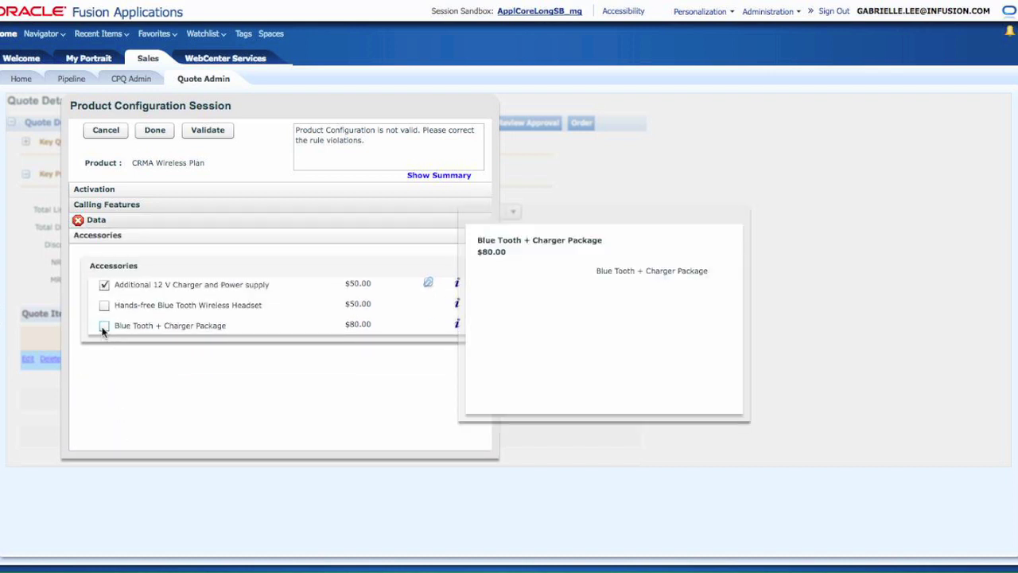
{"action": "left_click", "coordinate": [104, 325]}
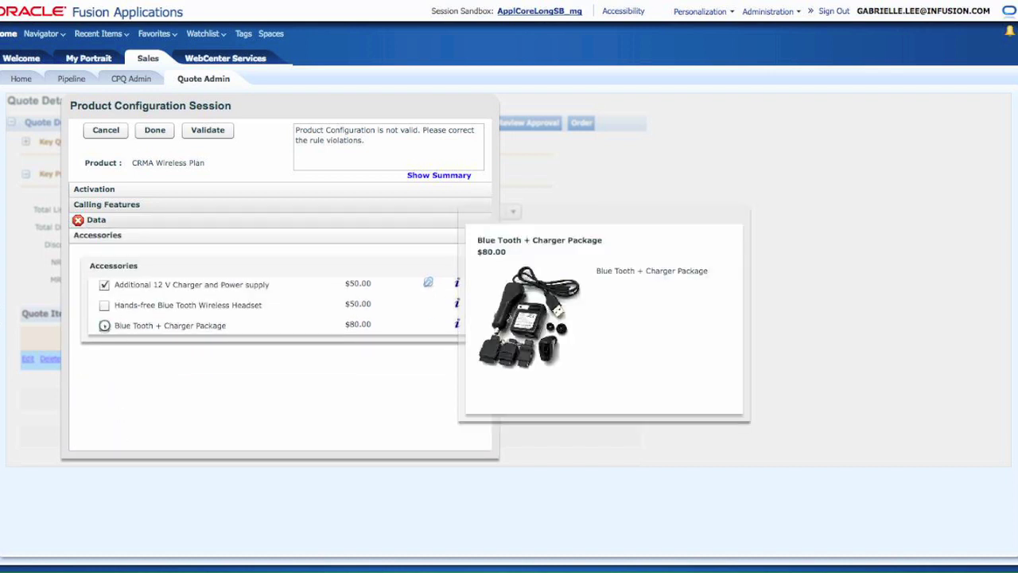
{"action": "left_click", "coordinate": [104, 285]}
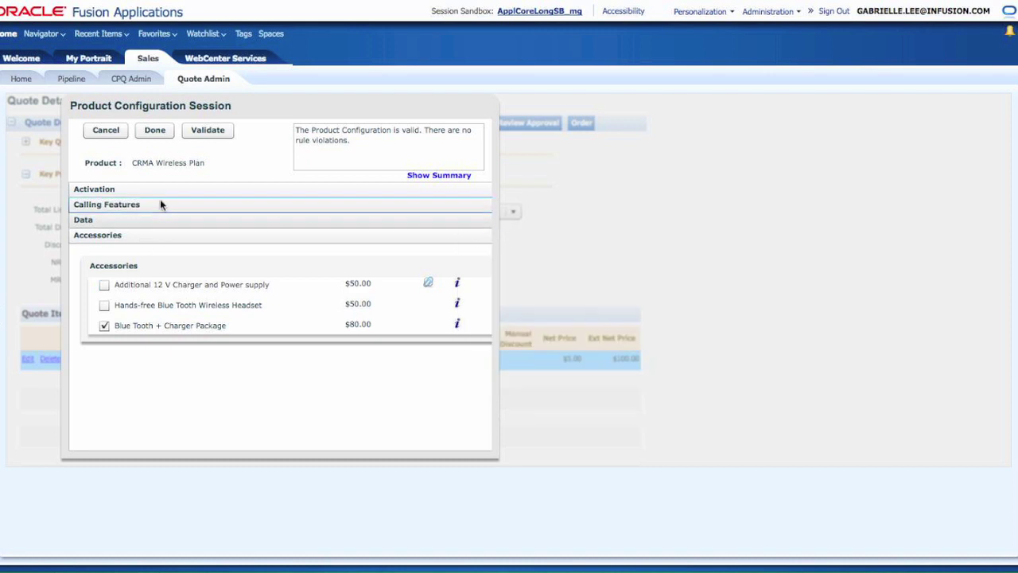
Validate the configuration and return to the quote at $4,080.00 list price, $514.08 discount
{"action": "left_click", "coordinate": [208, 130]}
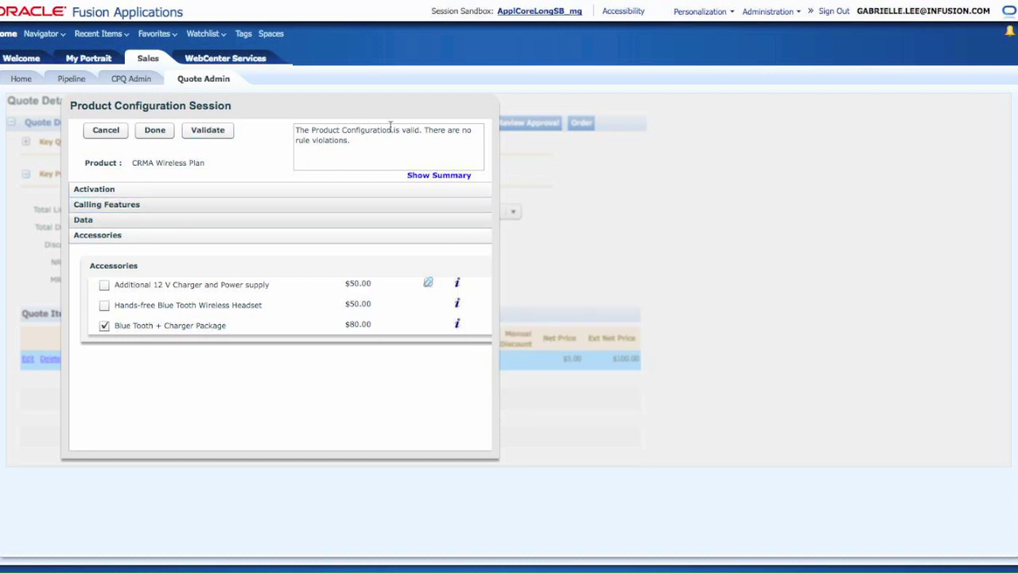
{"action": "left_click", "coordinate": [163, 132]}
{"action": "left_click", "coordinate": [155, 131]}
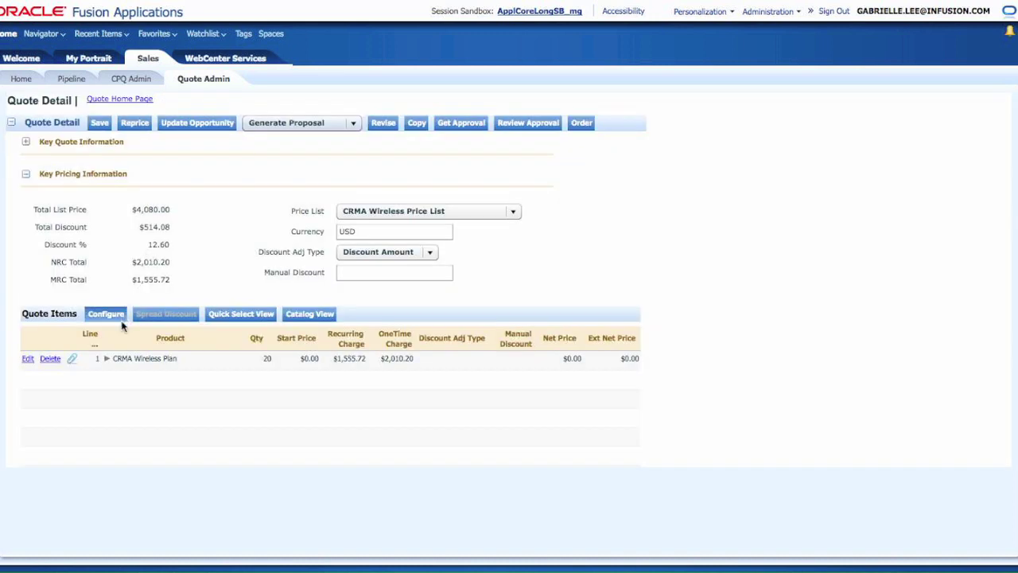
Reprice and save the quote at $4,080.00, then create a proposal from Quote Standard Form
{"action": "left_click", "coordinate": [107, 358]}
{"action": "left_click", "coordinate": [183, 398]}
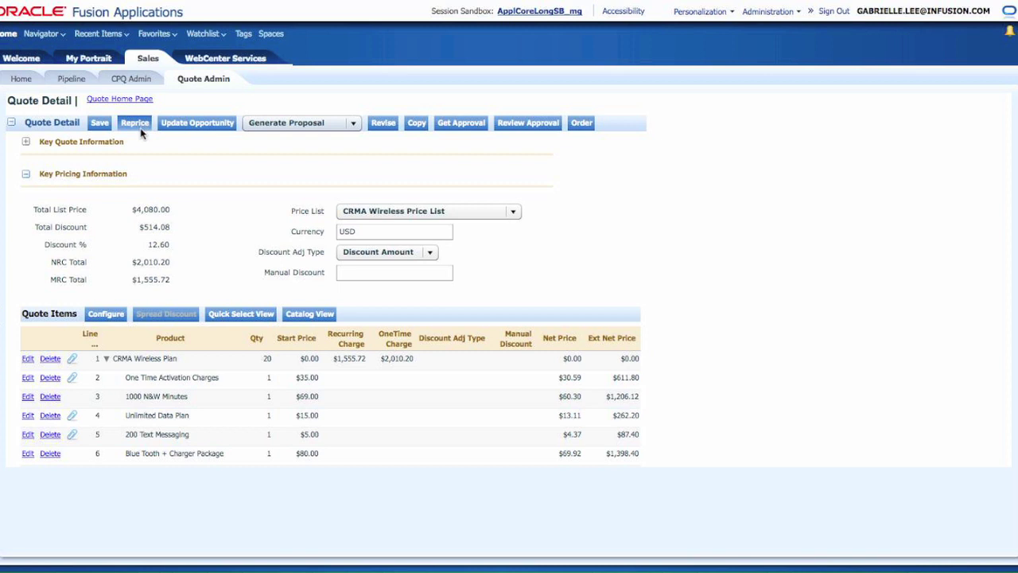
{"action": "left_click", "coordinate": [99, 122]}
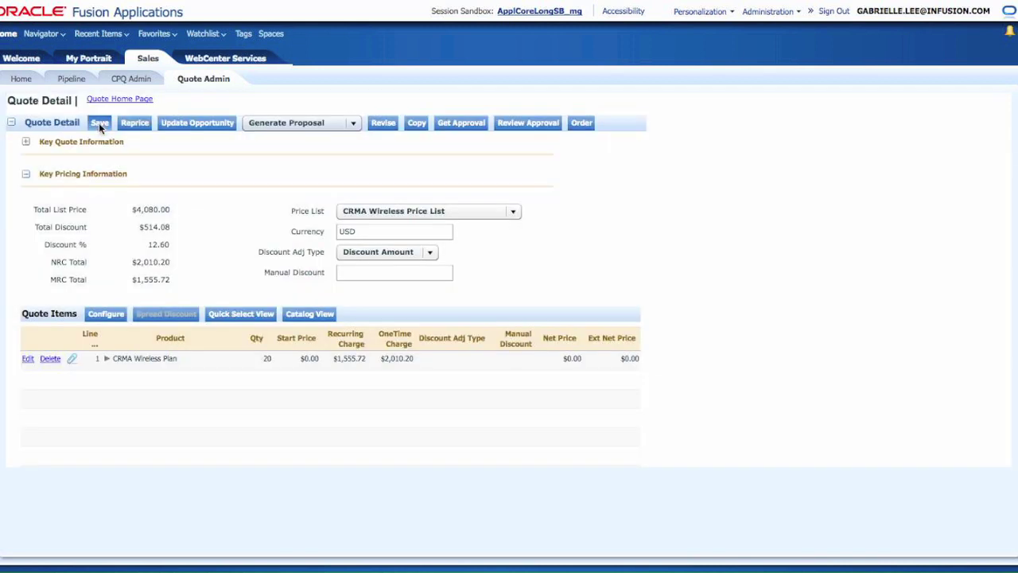
{"action": "left_click", "coordinate": [188, 125]}
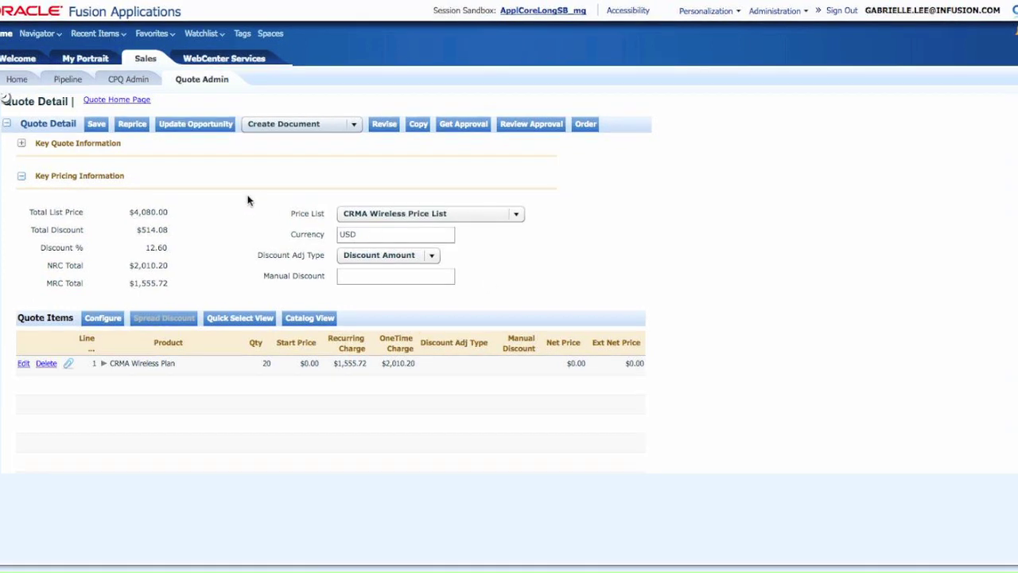
{"action": "left_click", "coordinate": [294, 128]}
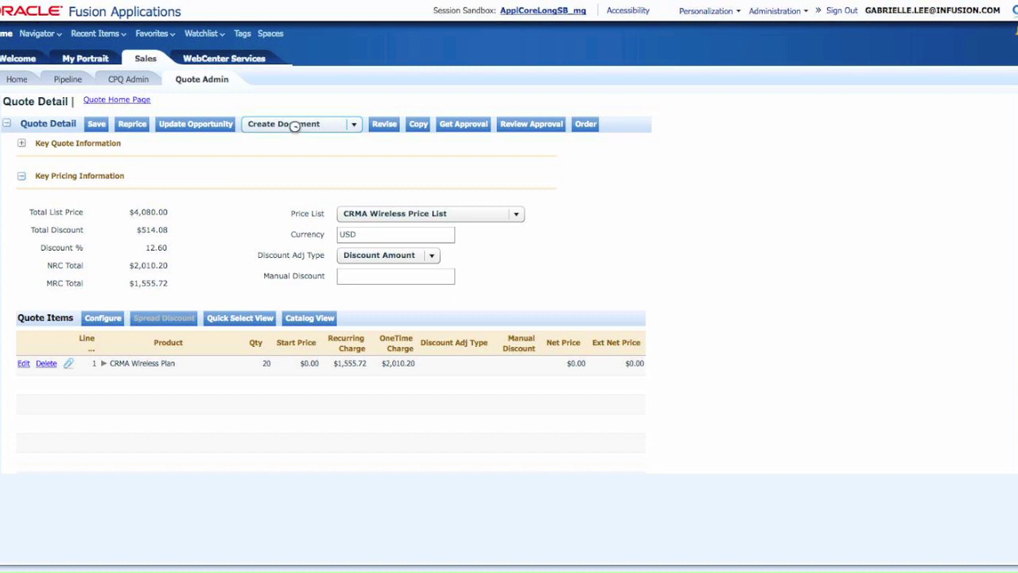
{"action": "left_click", "coordinate": [285, 155]}
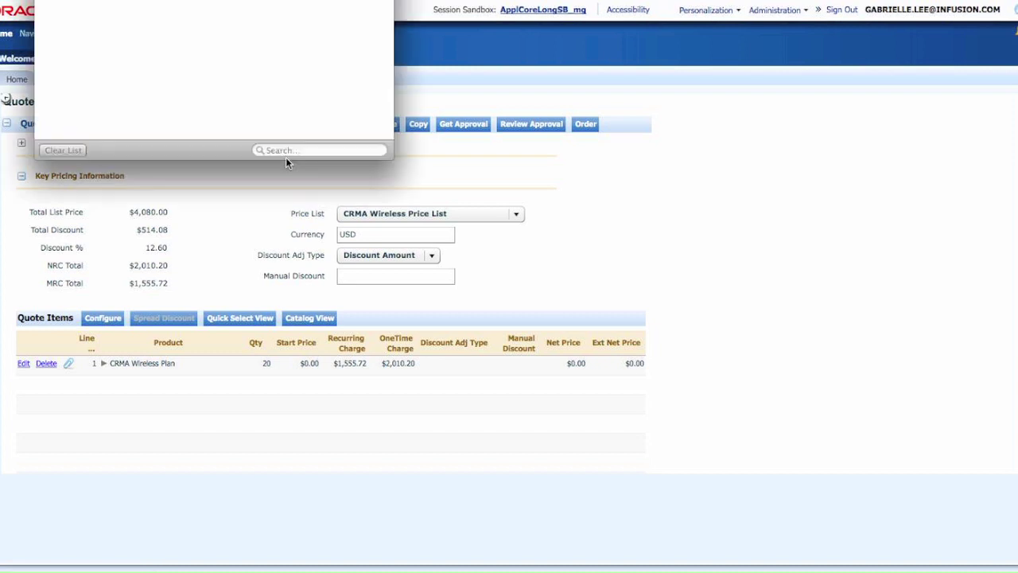
Download the generated Word proposal and scroll to its six-line pricing table totaling $3,565.92
{"action": "left_click", "coordinate": [636, 293]}
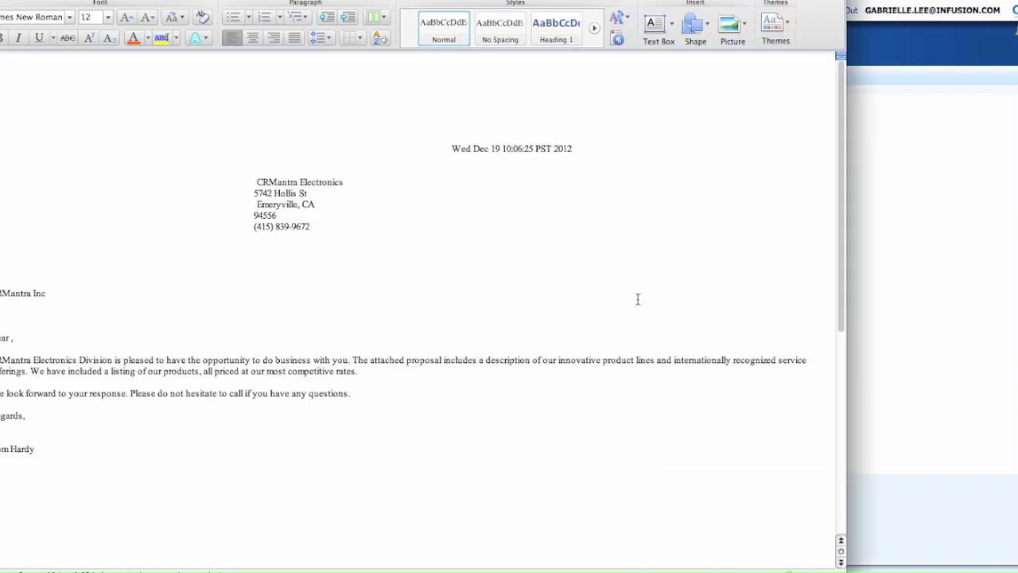
{"action": "scroll", "coordinate": [433, 318], "scroll_direction": "down", "scroll_amount": 1}
{"action": "scroll", "coordinate": [434, 318], "scroll_direction": "down", "scroll_amount": 3}
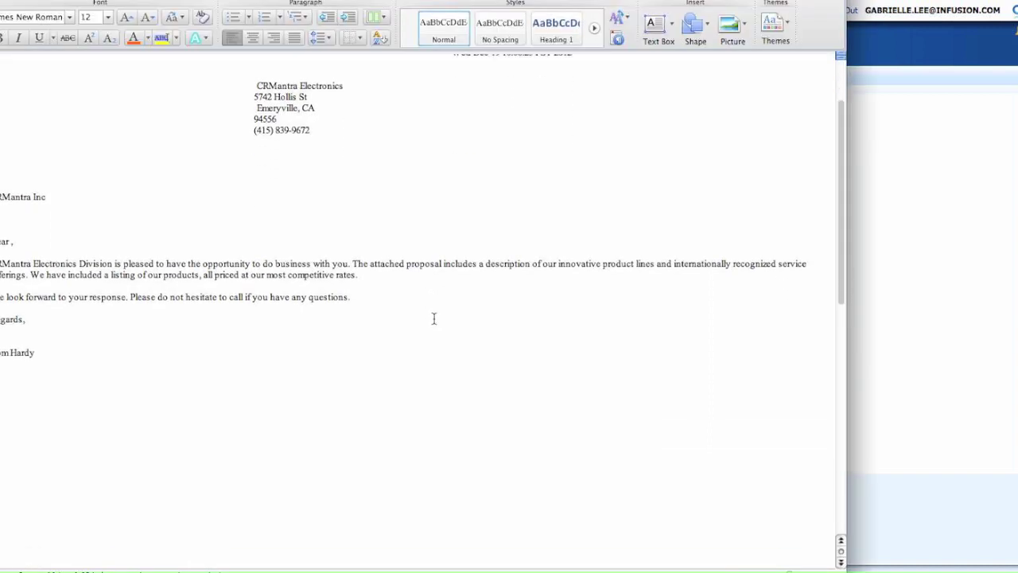
{"action": "scroll", "coordinate": [434, 318], "scroll_direction": "down", "scroll_amount": 3}
{"action": "scroll", "coordinate": [433, 318], "scroll_direction": "down", "scroll_amount": 1}
{"action": "scroll", "coordinate": [433, 318], "scroll_direction": "down", "scroll_amount": 5}
{"action": "scroll", "coordinate": [433, 318], "scroll_direction": "down", "scroll_amount": 1}
{"action": "scroll", "coordinate": [434, 318], "scroll_direction": "down", "scroll_amount": 3}
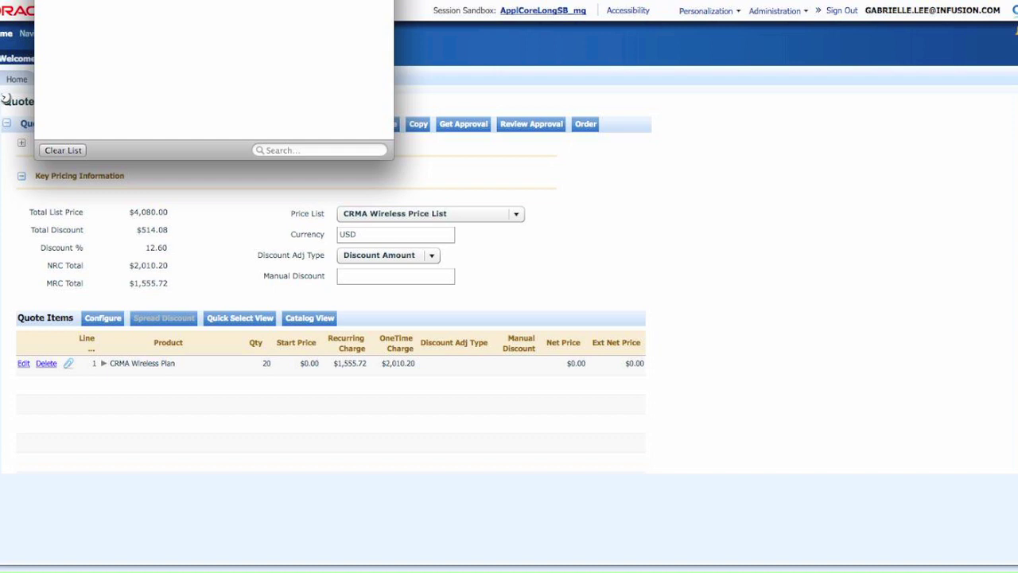
Dismiss the leftover downloads list and submit the $4,080.00 quote as an order
{"action": "left_click", "coordinate": [4, 99]}
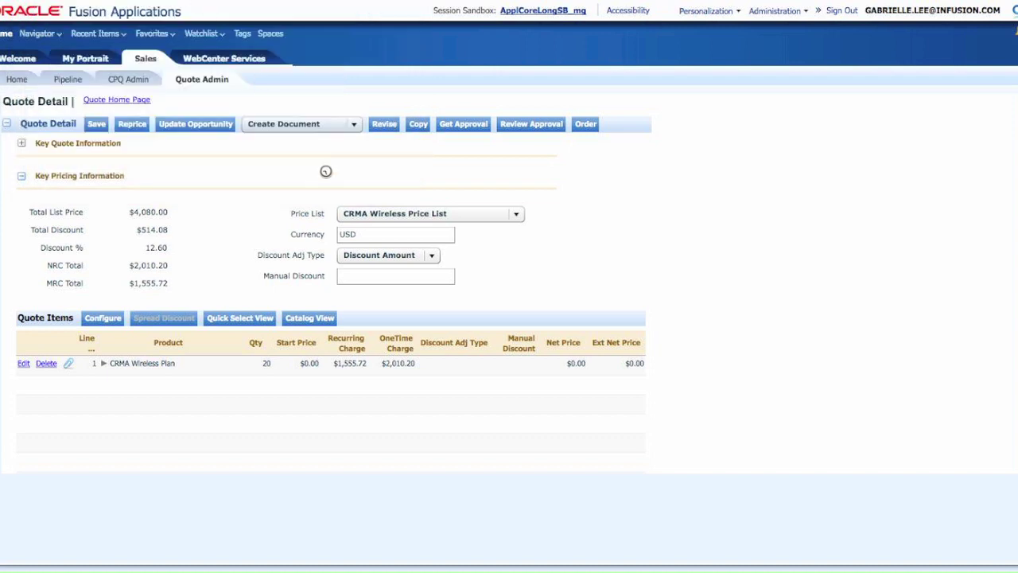
{"action": "left_click", "coordinate": [585, 124]}
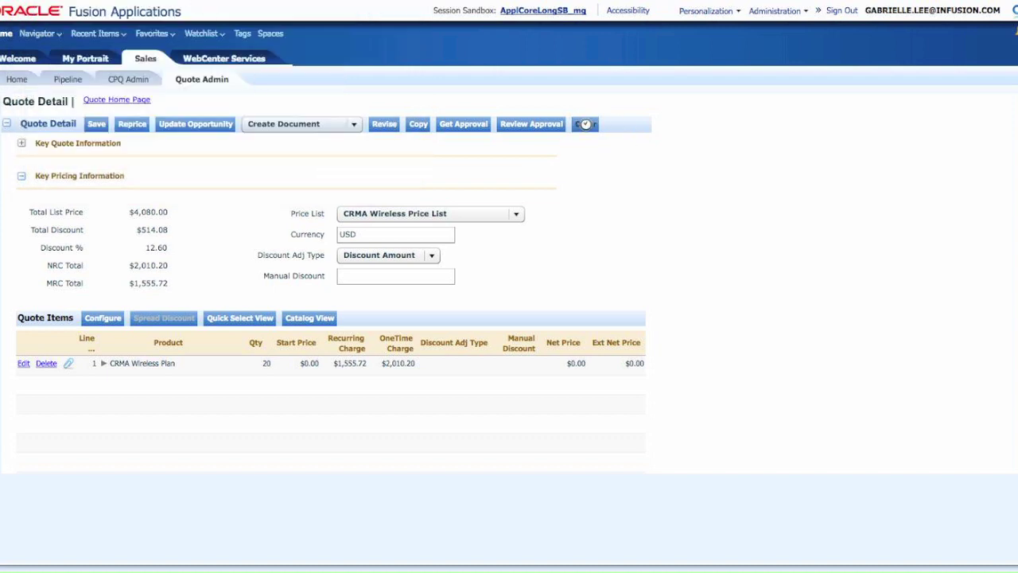